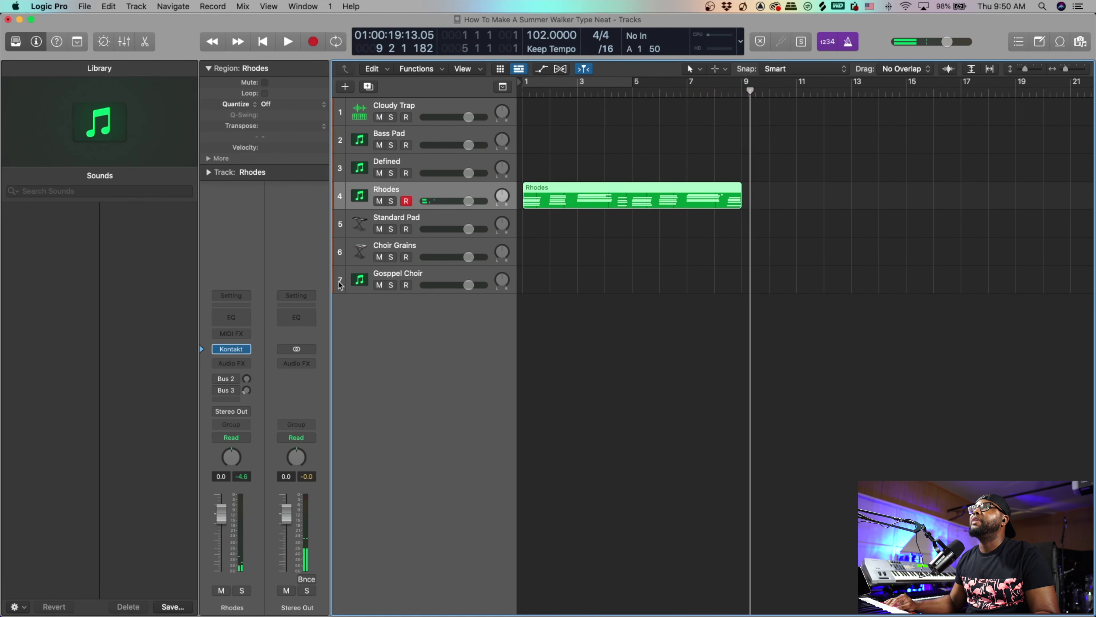
Open the Rhodes channel's Kontakt Player to show the Scarbee Mark I electric piano
click(230, 350)
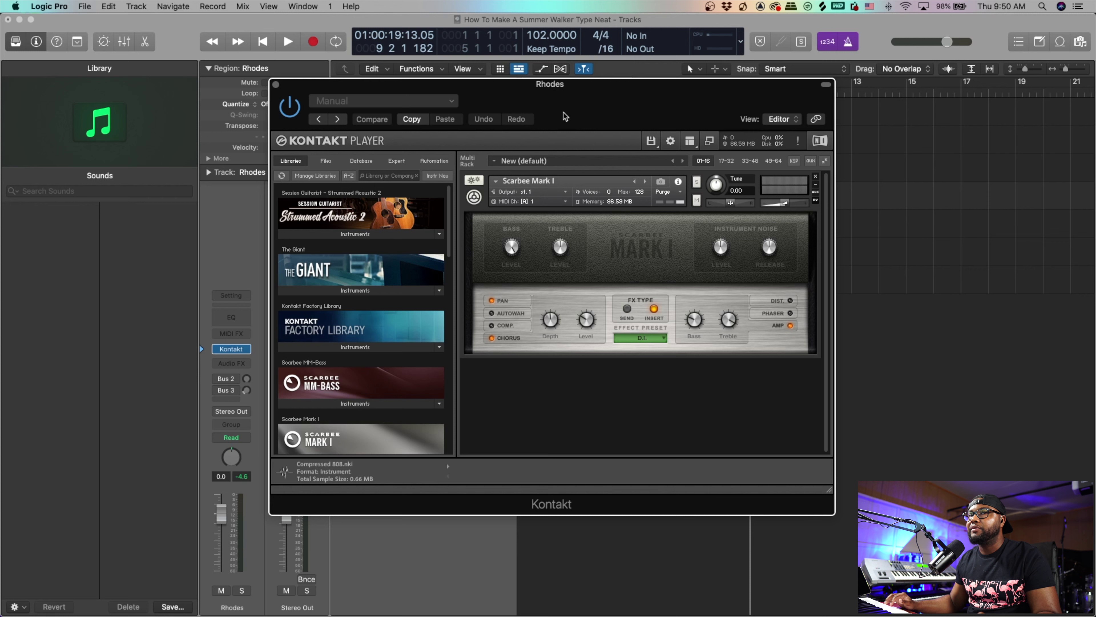
Close Kontakt, record a new Cloudy Trap drum take, and quantize it to 1/8 Note
click(277, 84)
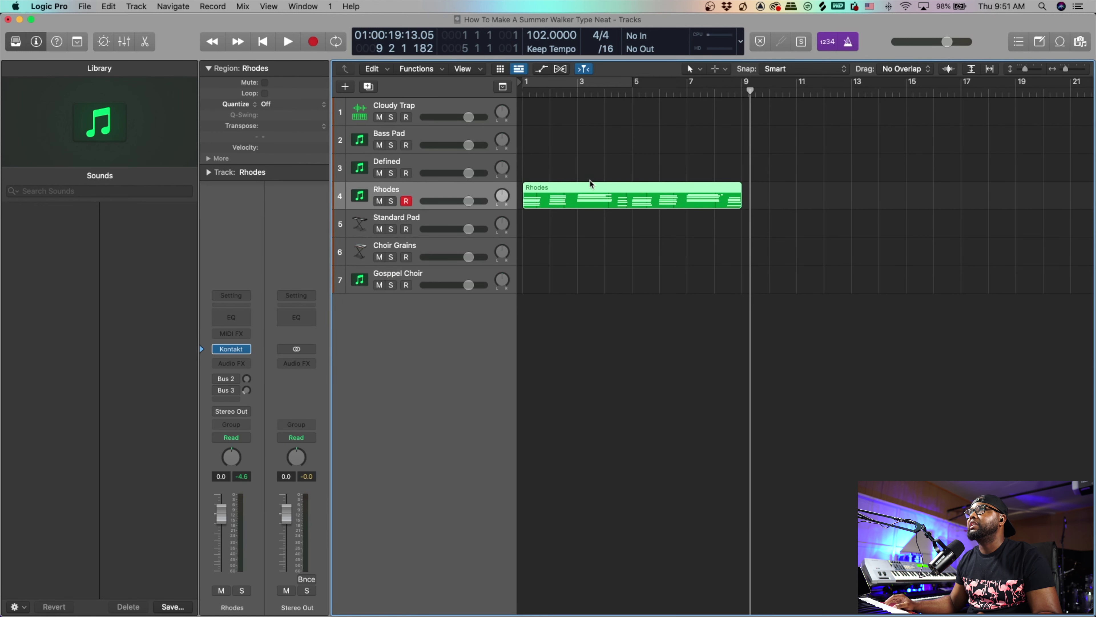
click(435, 108)
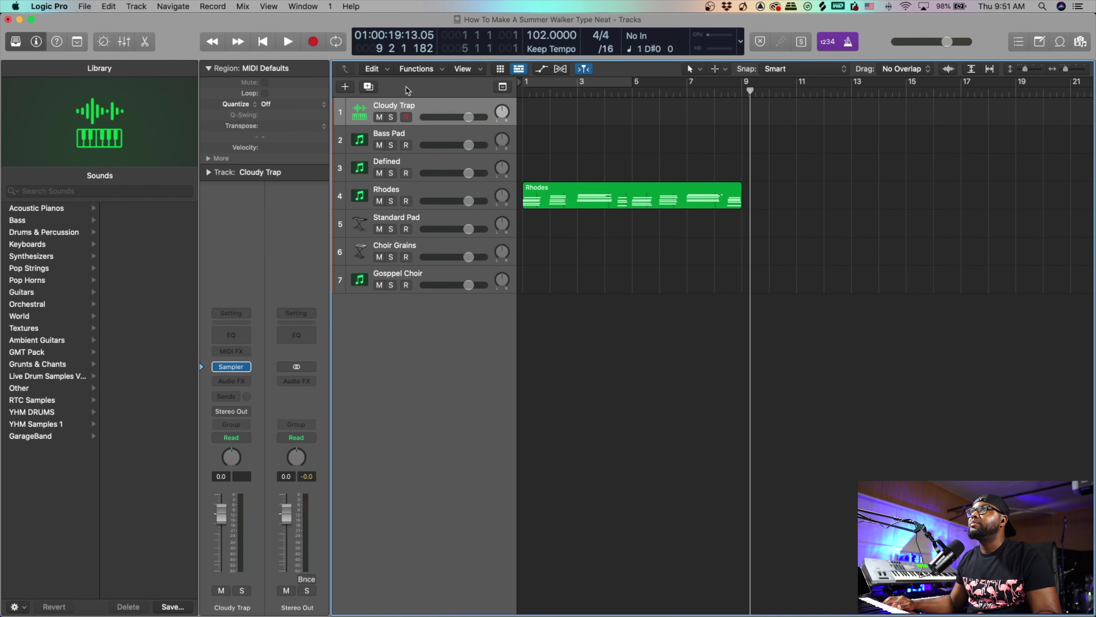
click(264, 42)
key(space)
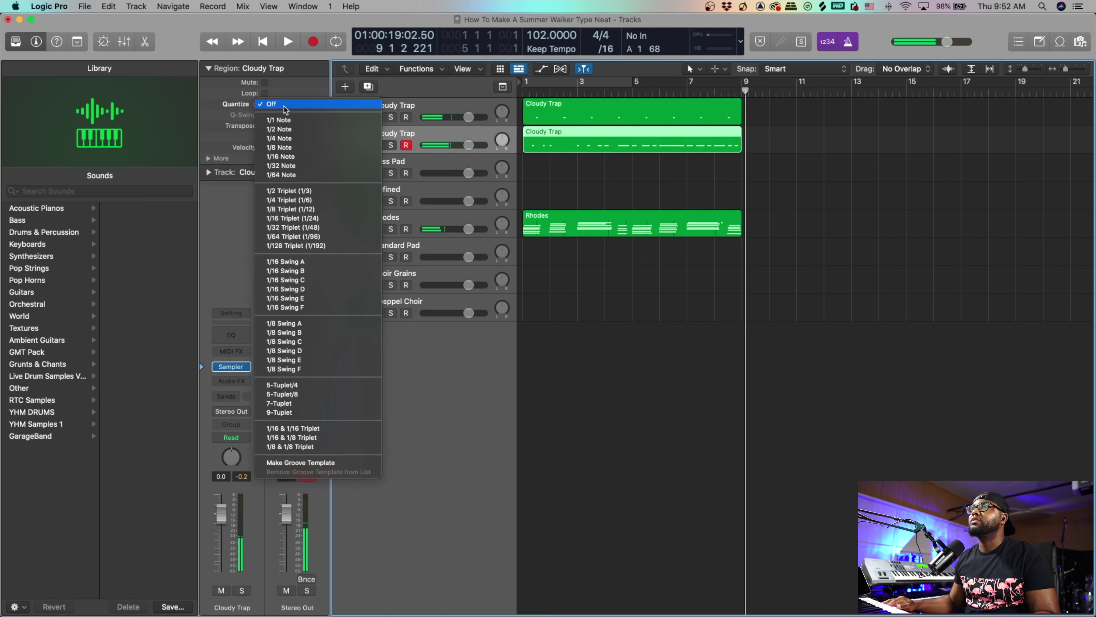
click(301, 147)
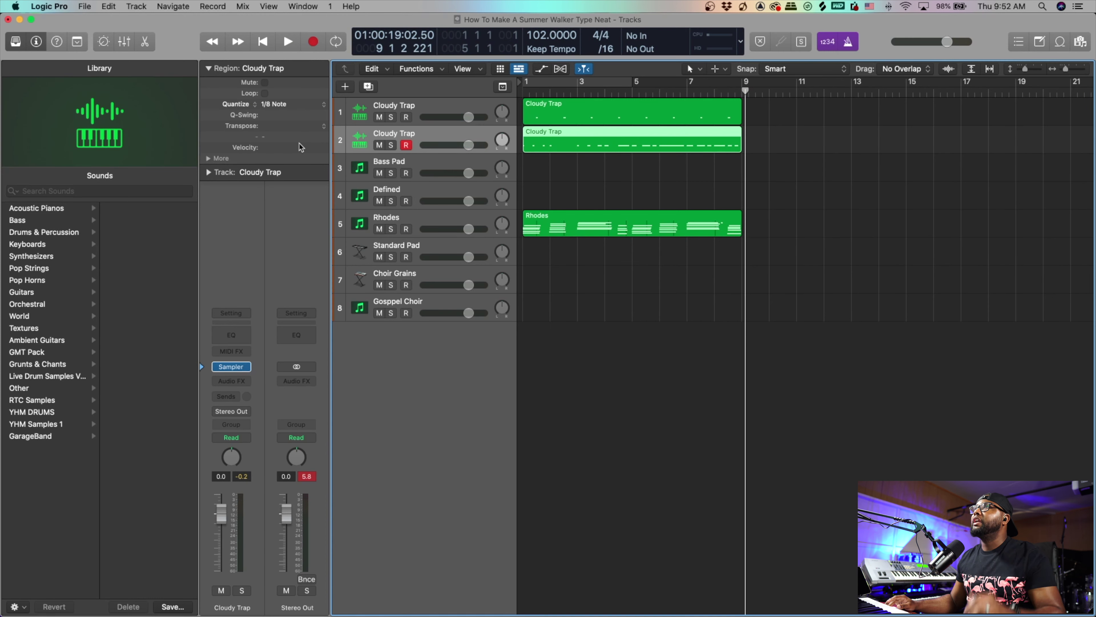
Record the Foreign Teck Kit drums up to bar 9 and set the region Quantize to 1/8 Note
click(349, 85)
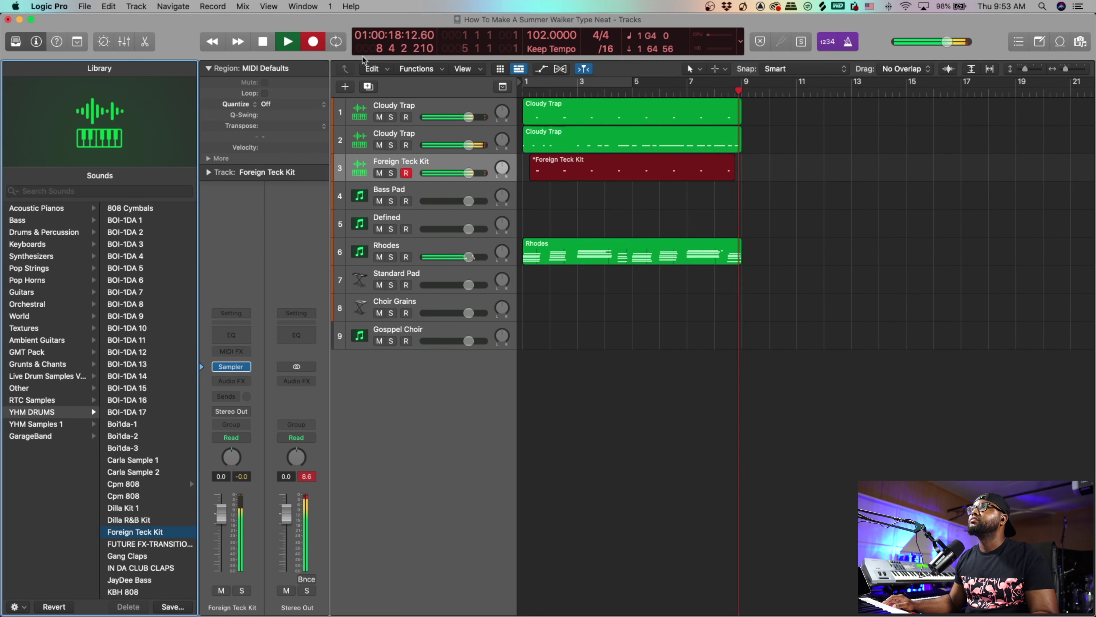
key(space)
click(279, 104)
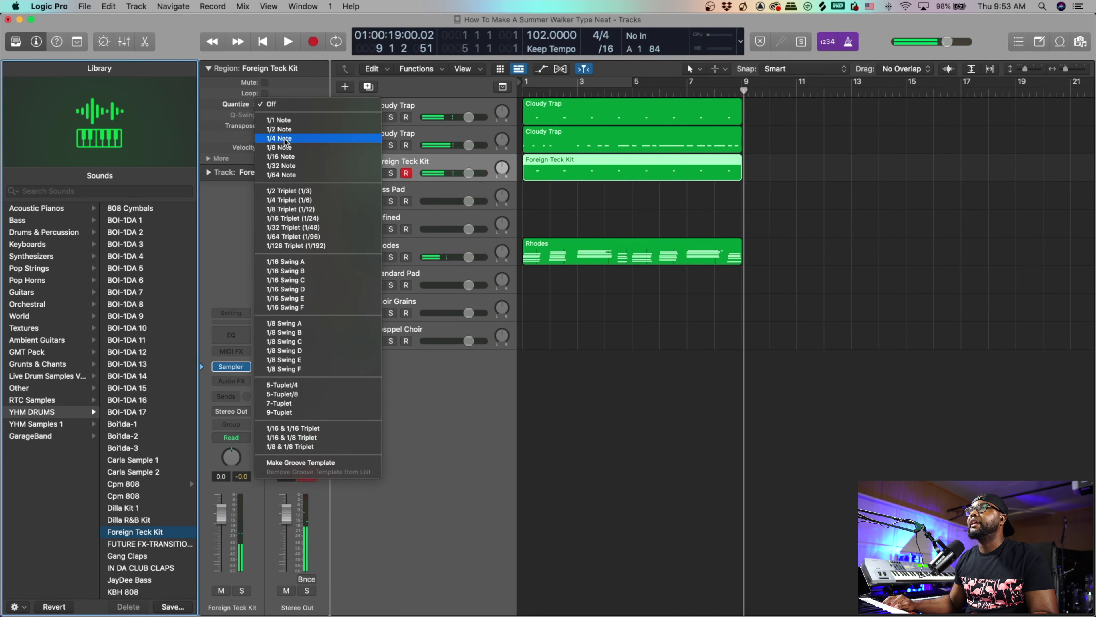
click(285, 147)
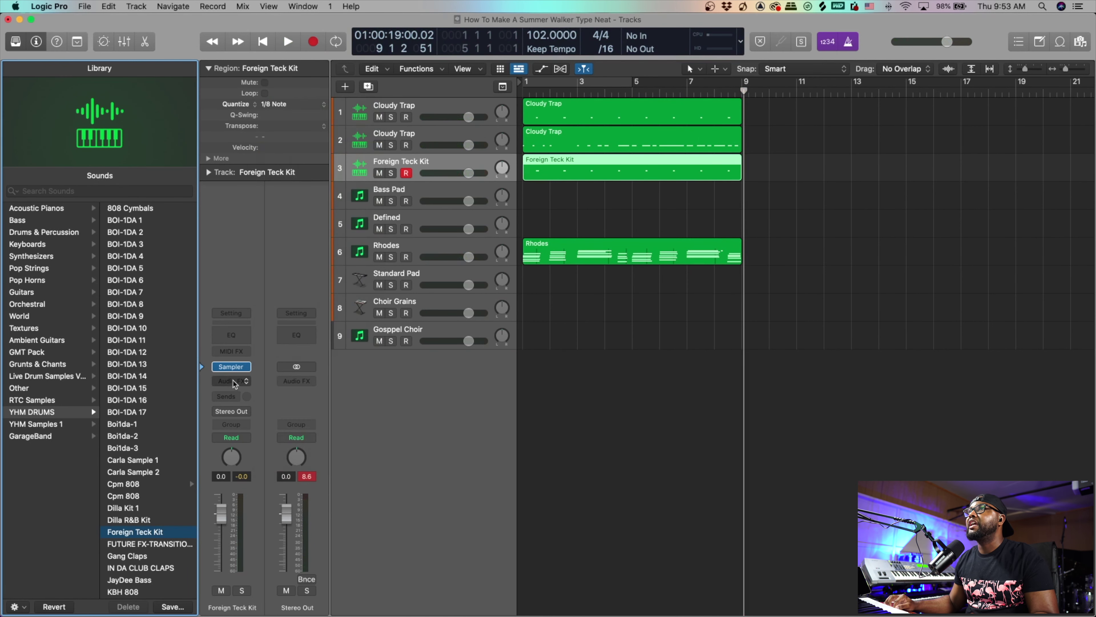
Load the Space Designer reverb (1.8s_Large & Brite) on the Foreign Teck Kit drums
click(233, 381)
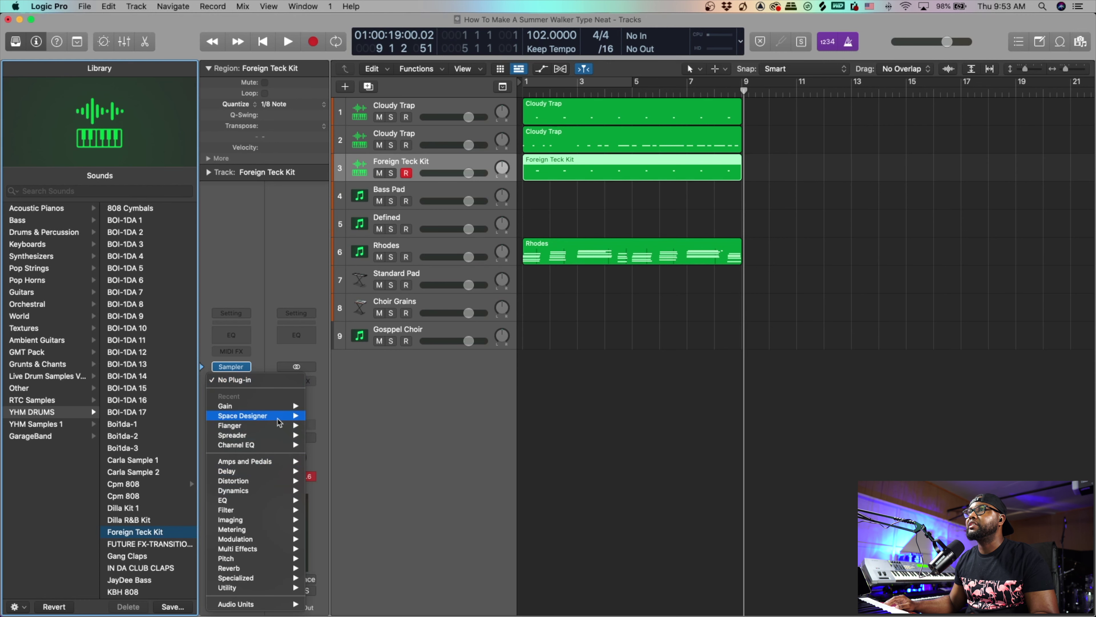
mouse_move(280, 422)
click(341, 421)
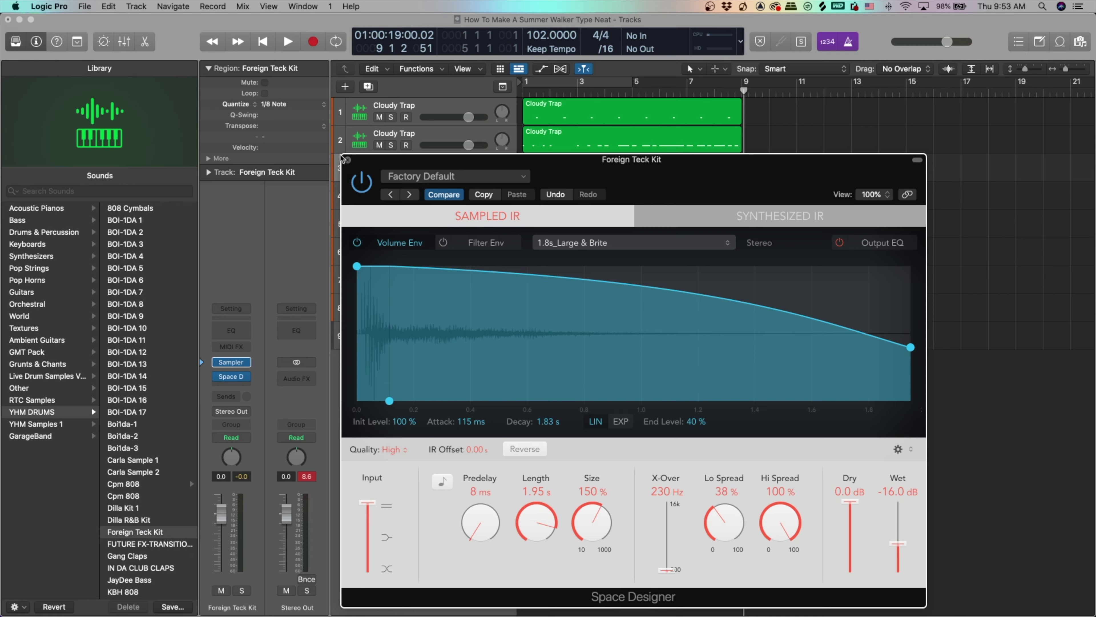
click(347, 160)
Play the beat to hear the reverb and raise its envelope end level to 49 %
key(Return)
key(space)
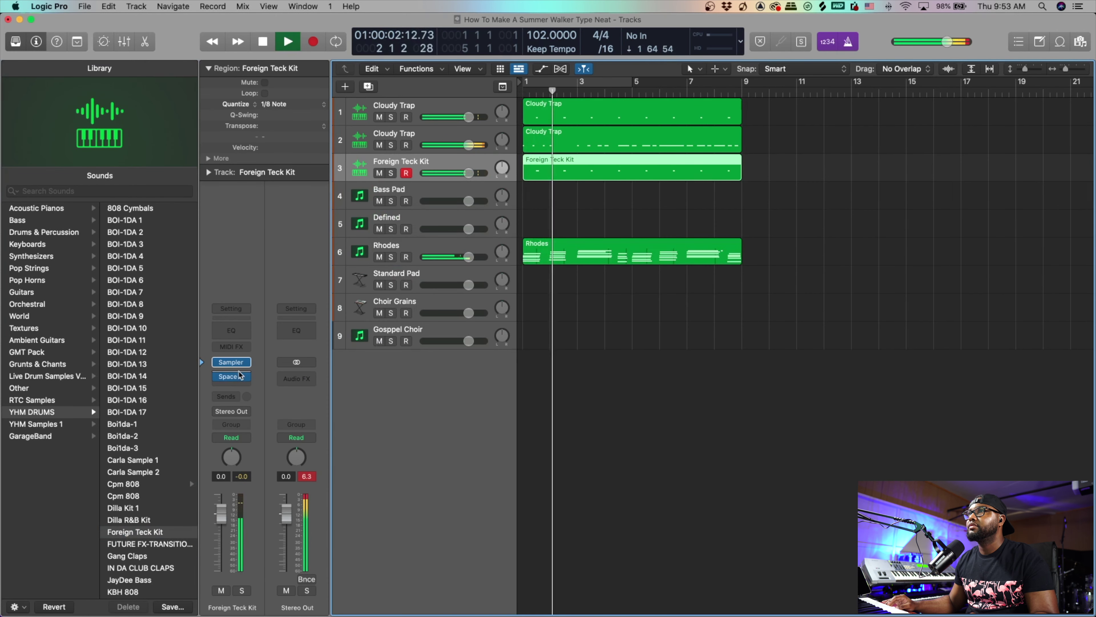
key(v)
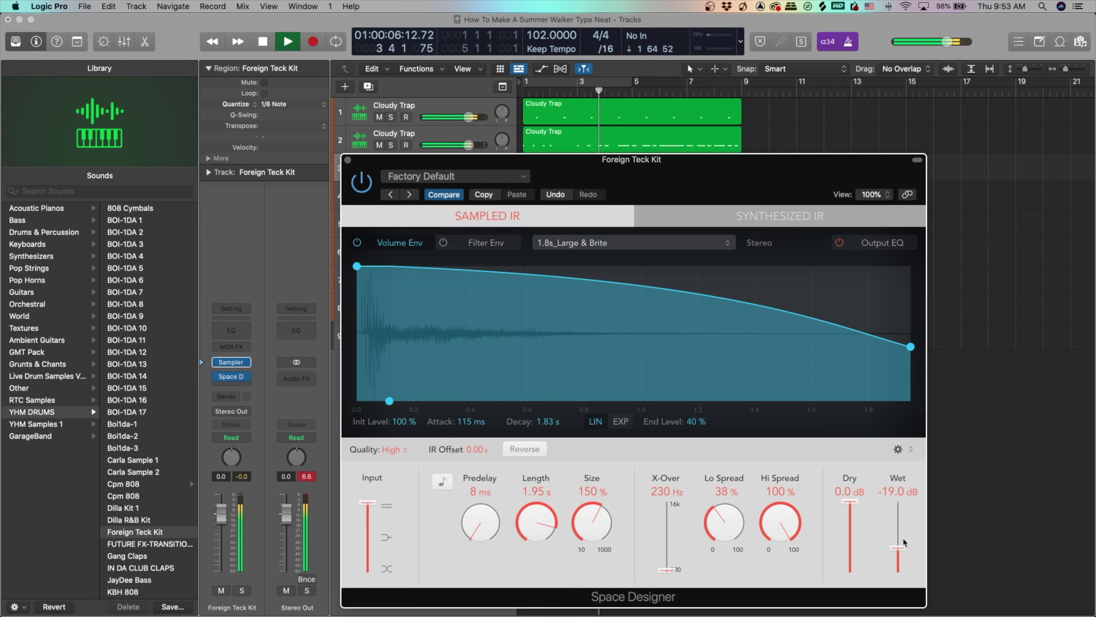
drag(912, 350, 912, 338)
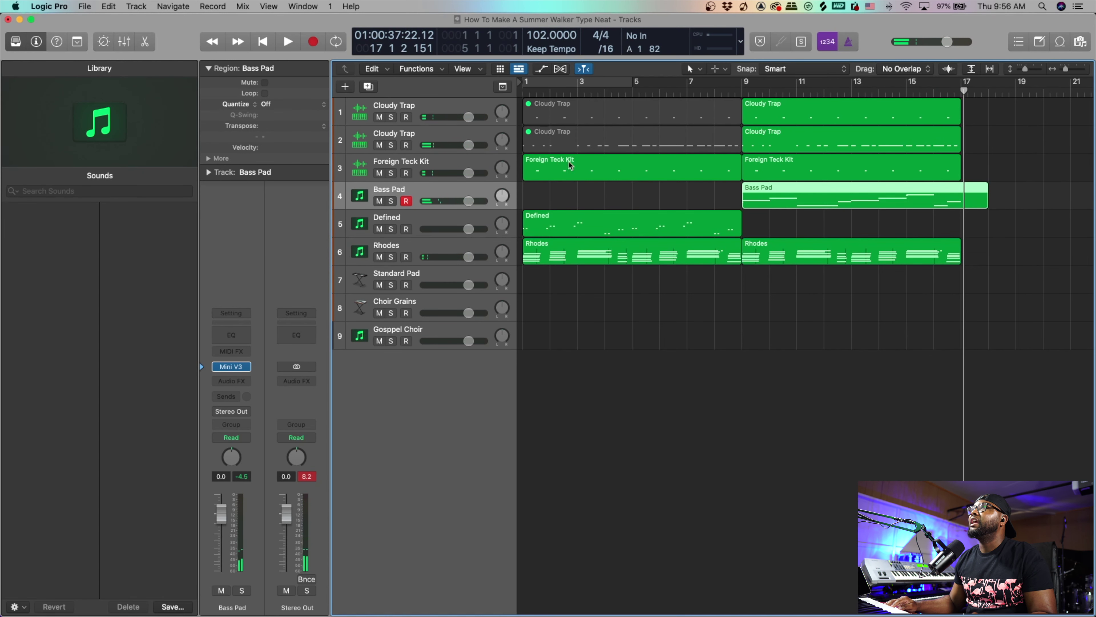
Open the Bass Pad's Arturia Mini V3 synth with the Bassouah* preset
click(233, 366)
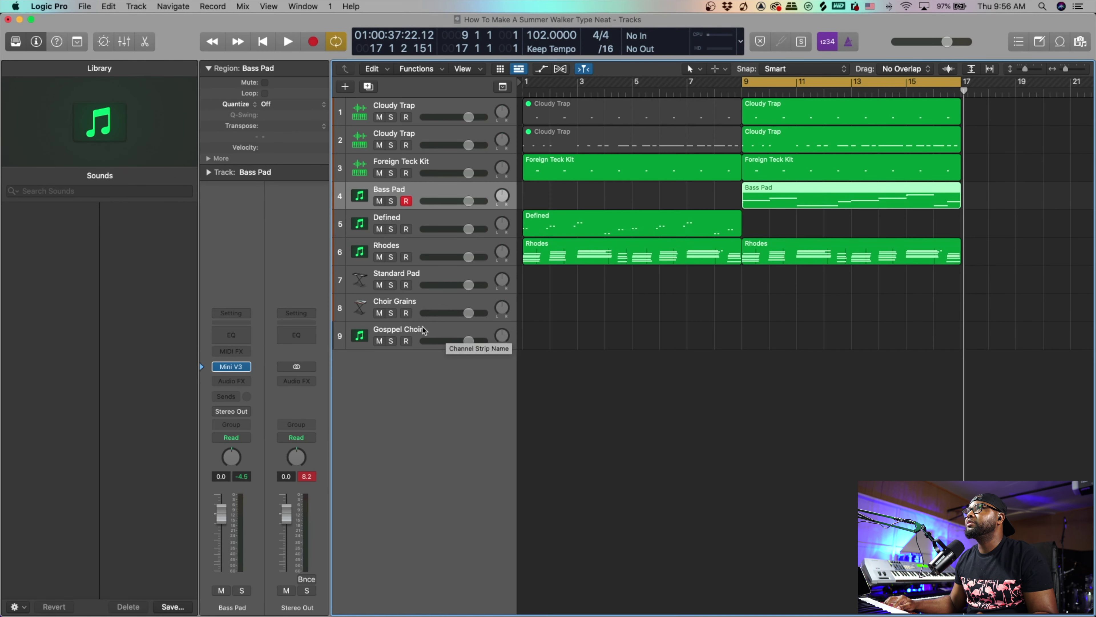
Load Omnisphere's Gospel Choir Hmms on the Gosppel Choir track and record a choir part
click(425, 332)
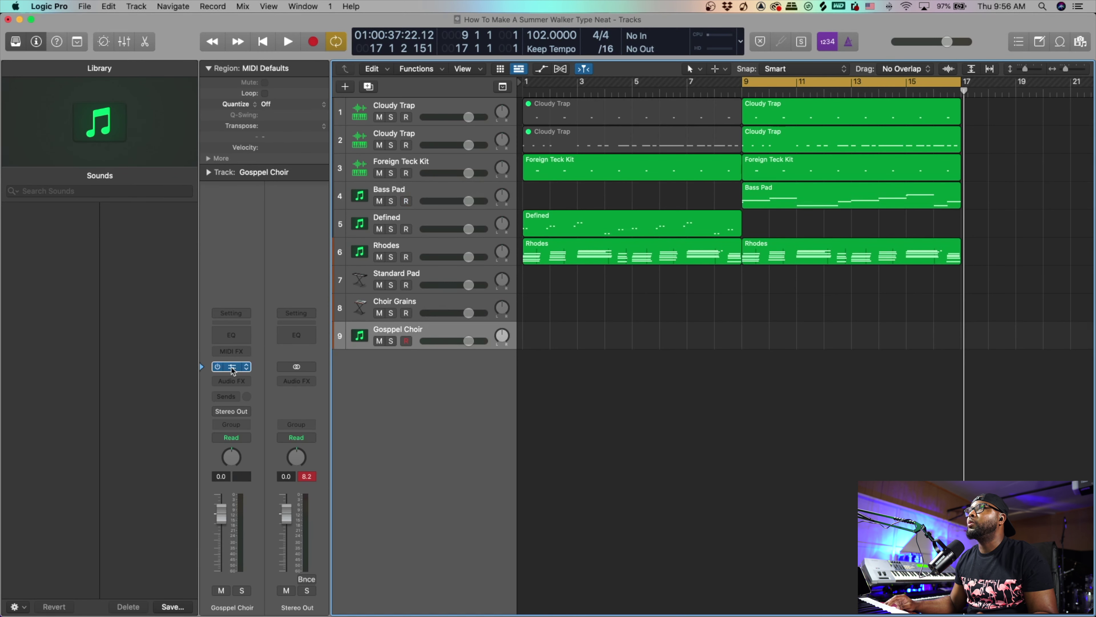
click(221, 367)
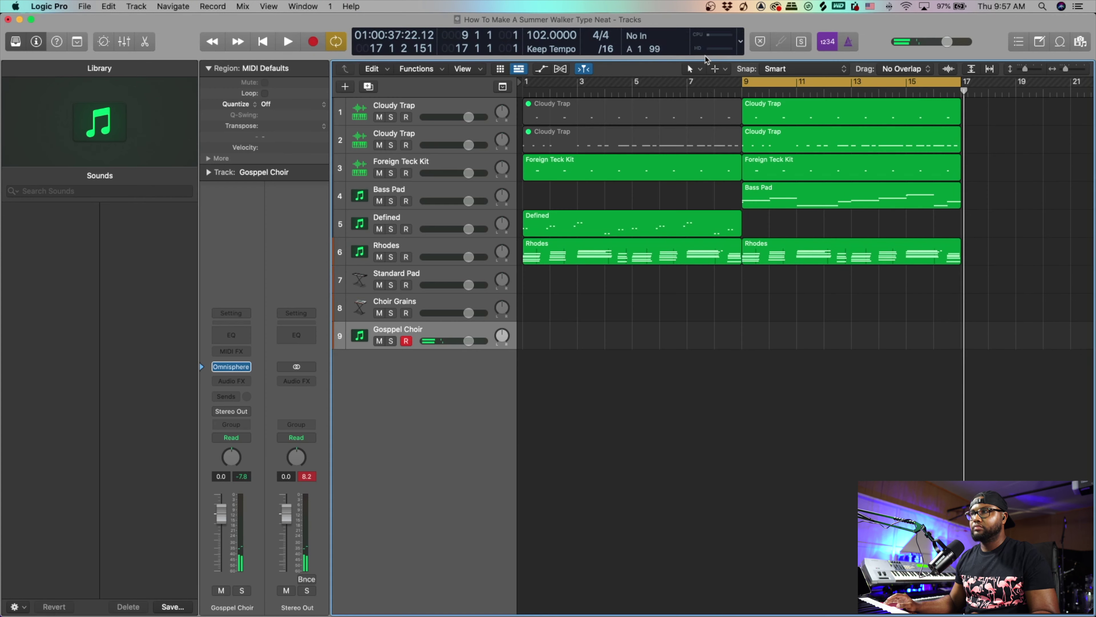
key(space)
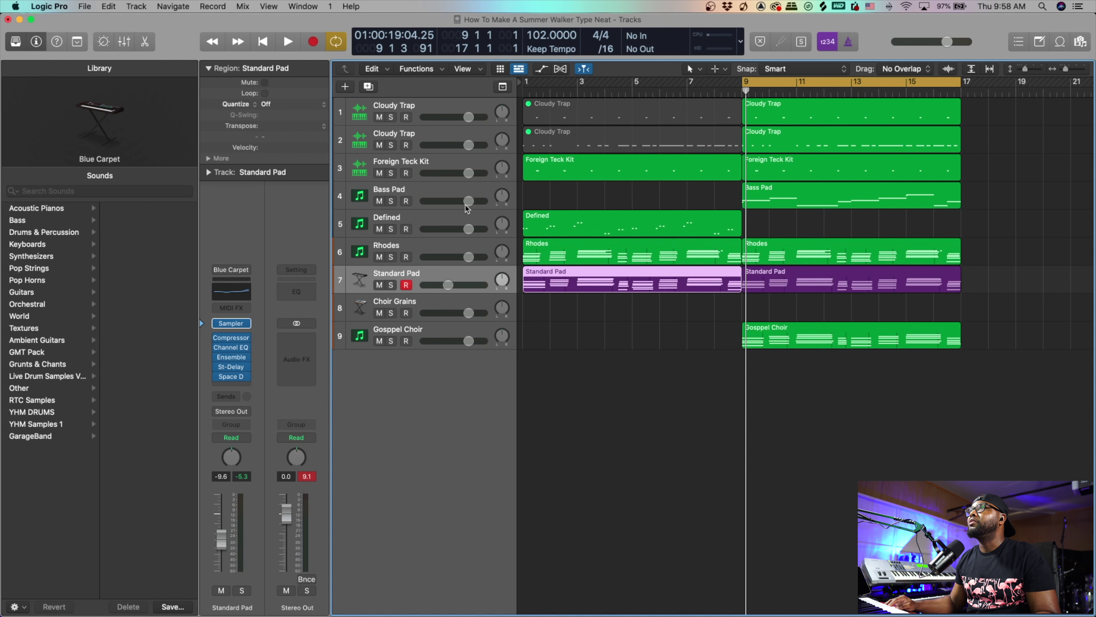
Duplicate the second Cloudy Trap track into a new one and record hi-hats from bar 9
click(425, 139)
click(368, 87)
key(r)
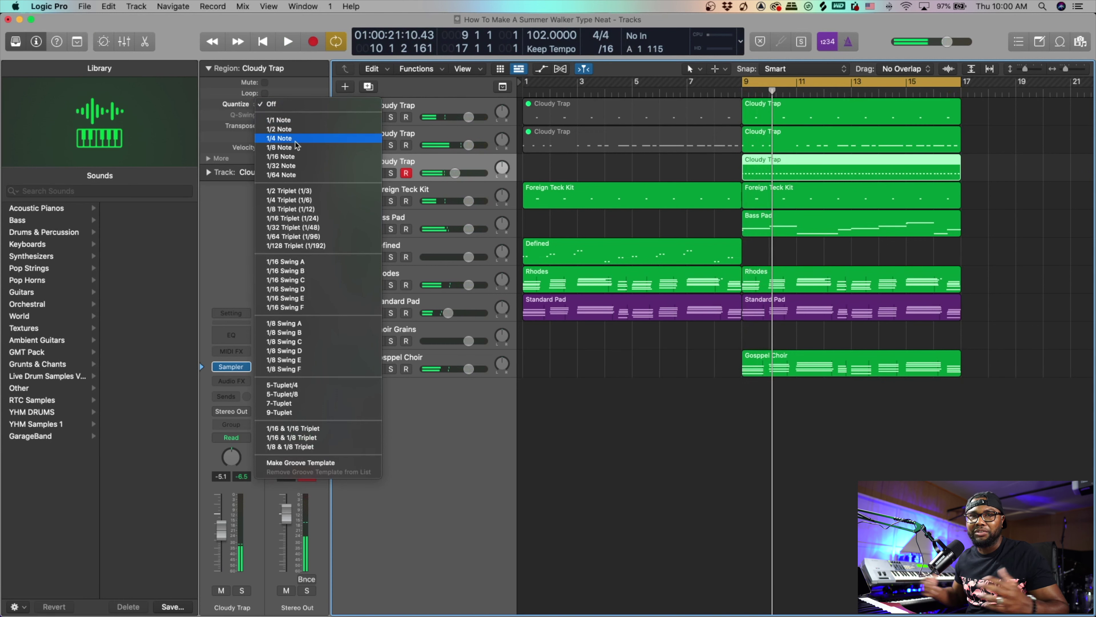
Quantize the hi-hat region to 1/8 Note and delay it by +24 ticks while playing back
click(297, 147)
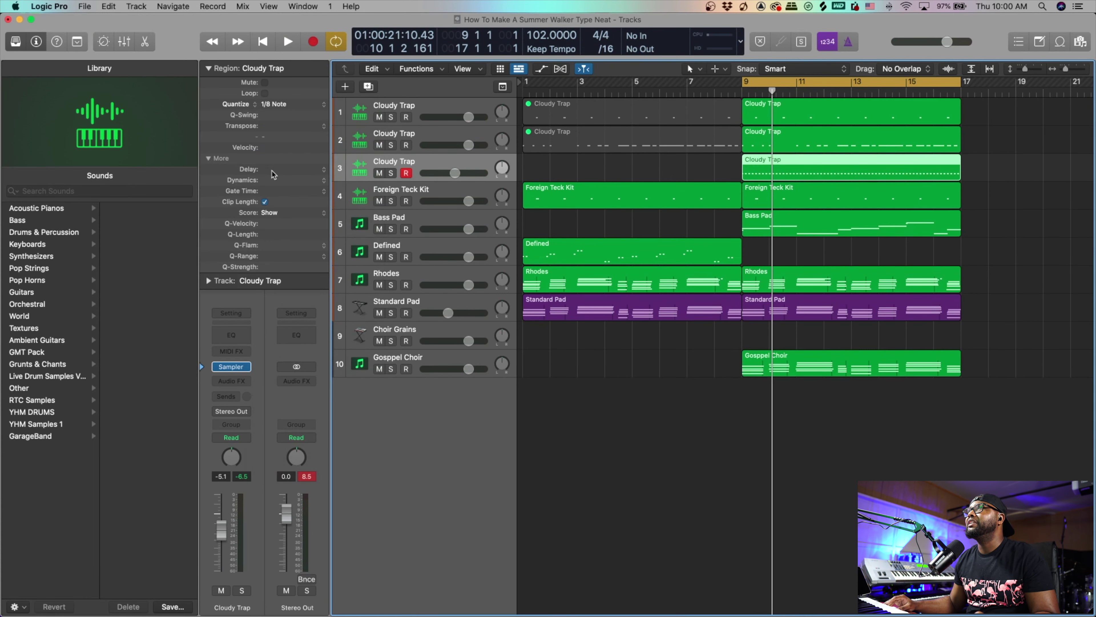
drag(273, 164, 273, 161)
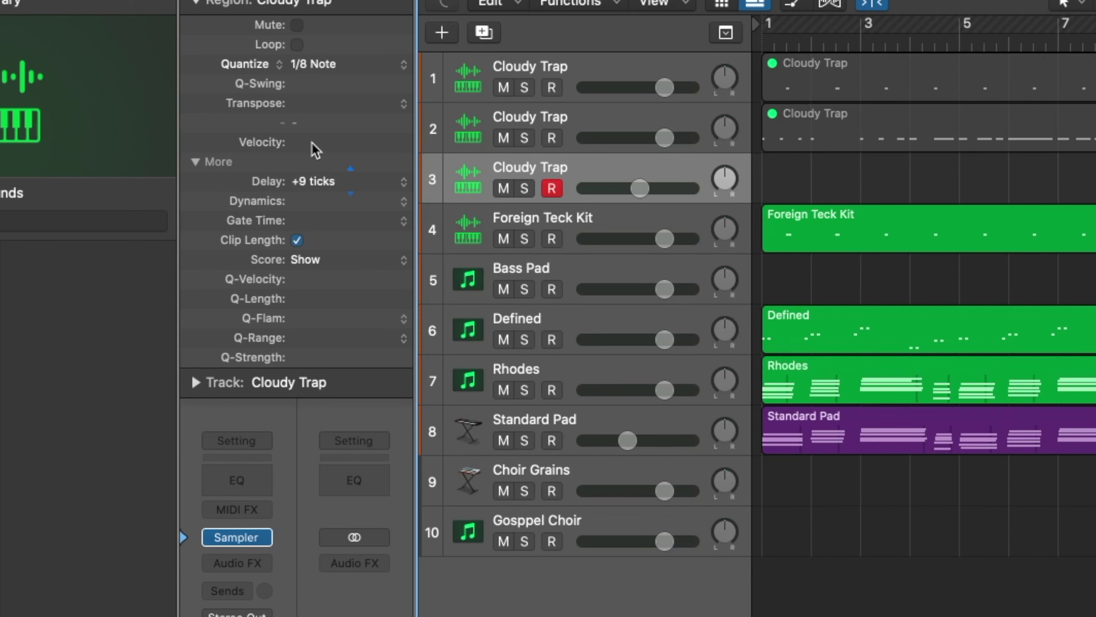
key(space)
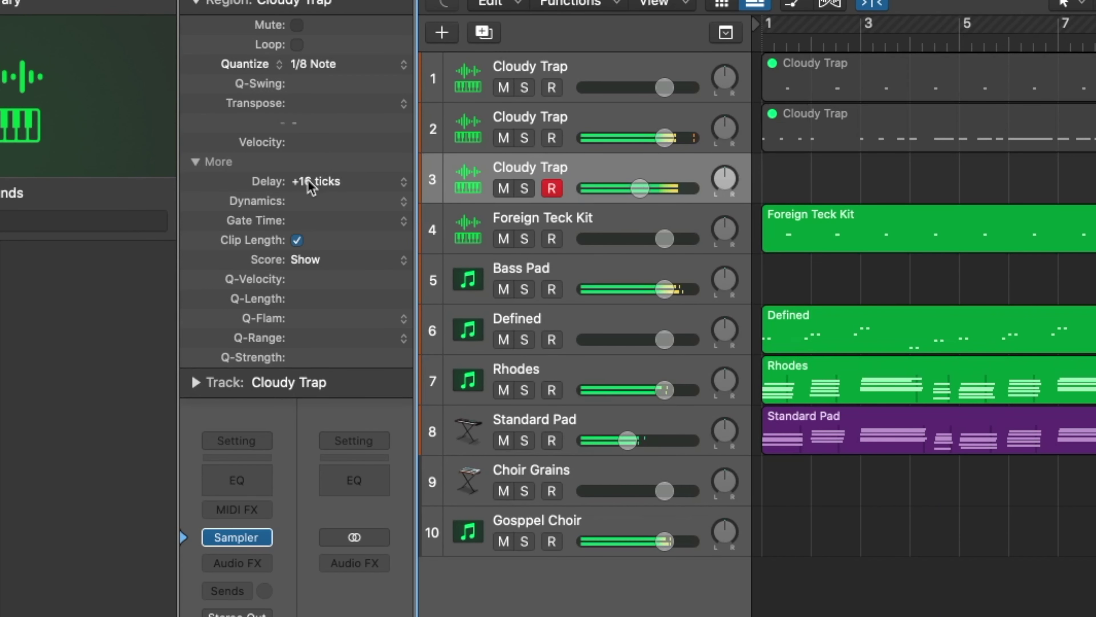
drag(311, 186, 310, 175)
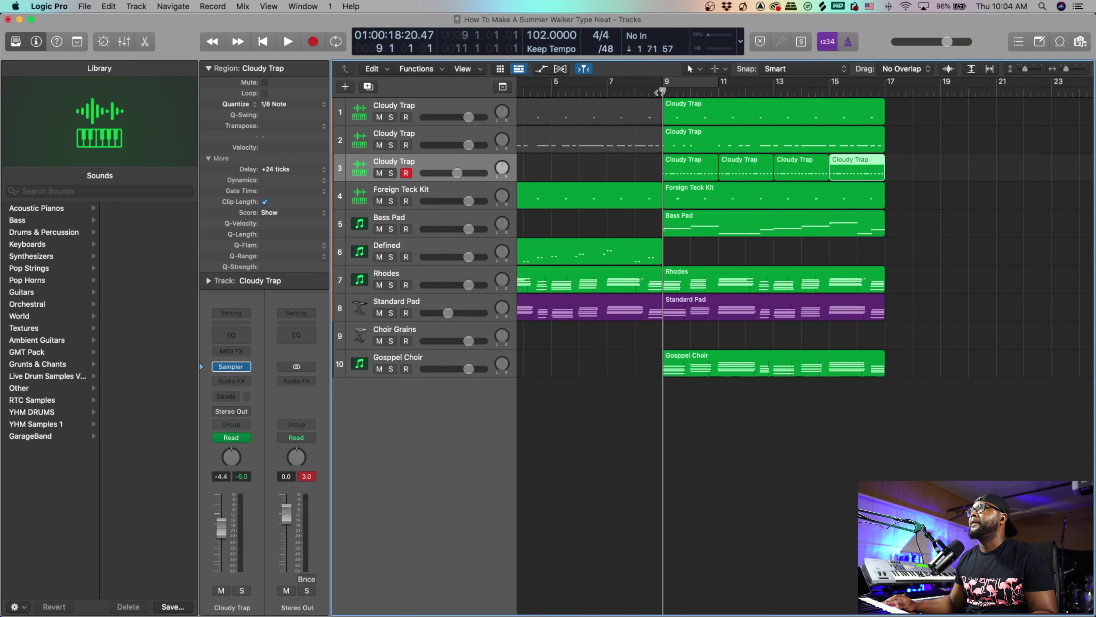
Play back the split hi-hat section from bar 9, then return to bar 1
key(space)
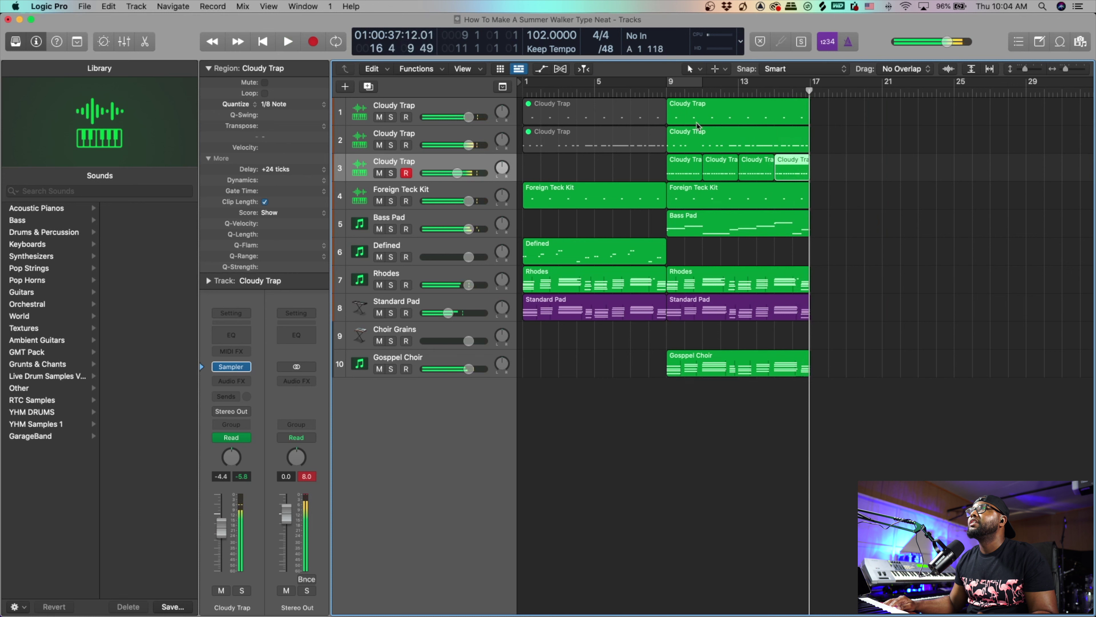
click(268, 45)
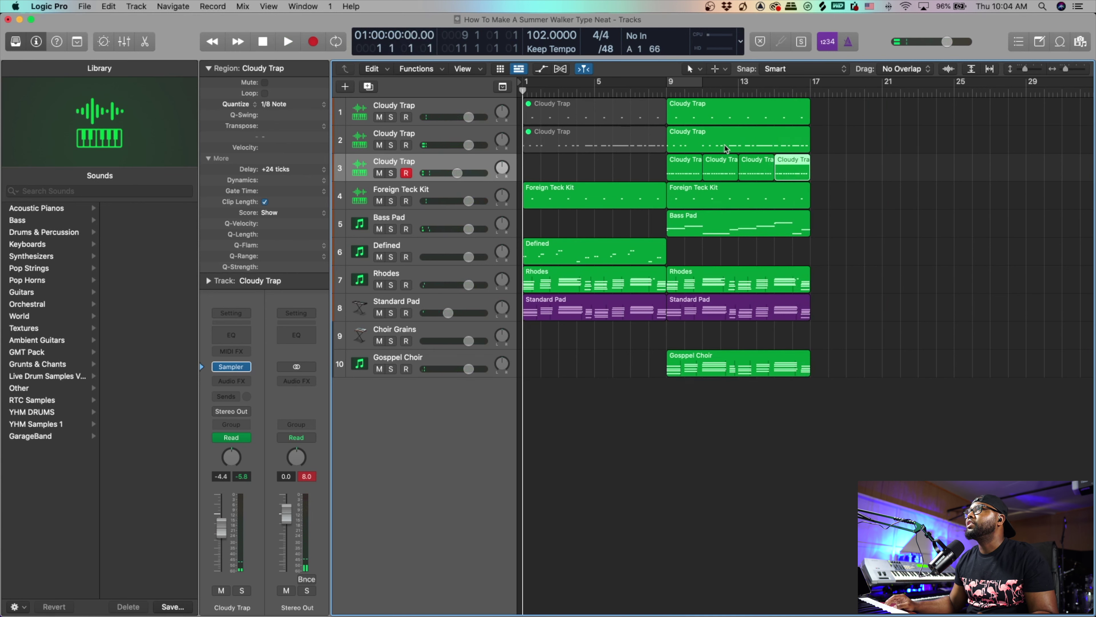
Record an Alchemy choir texture on the Choir Grains track starting at bar 9
click(426, 327)
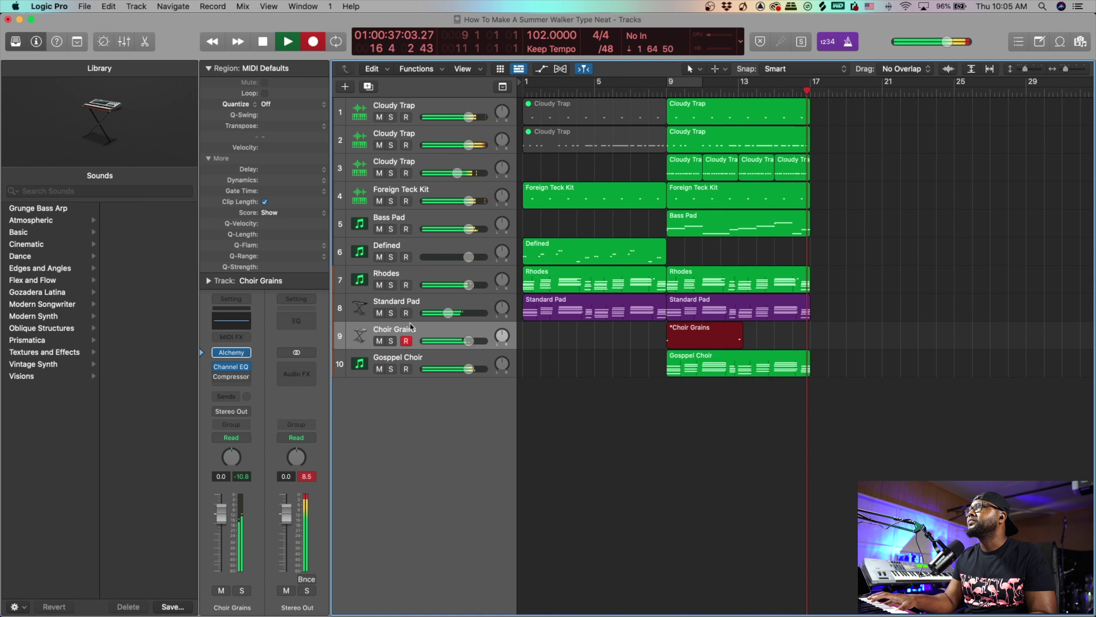
key(space)
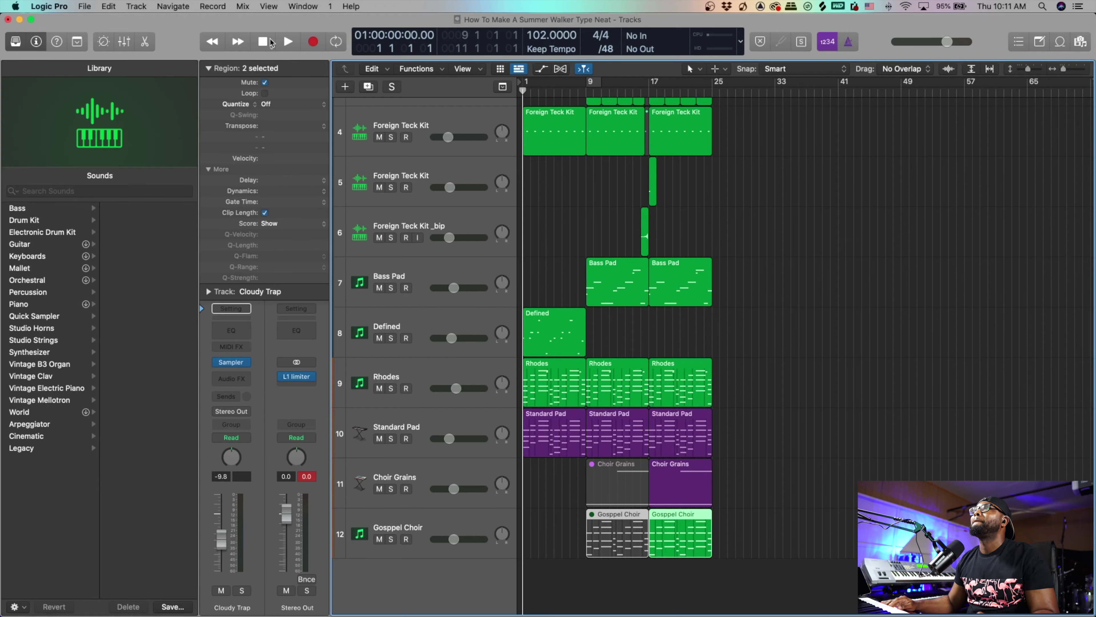
Play the twelve-track arrangement back from the start of the song
key(space)
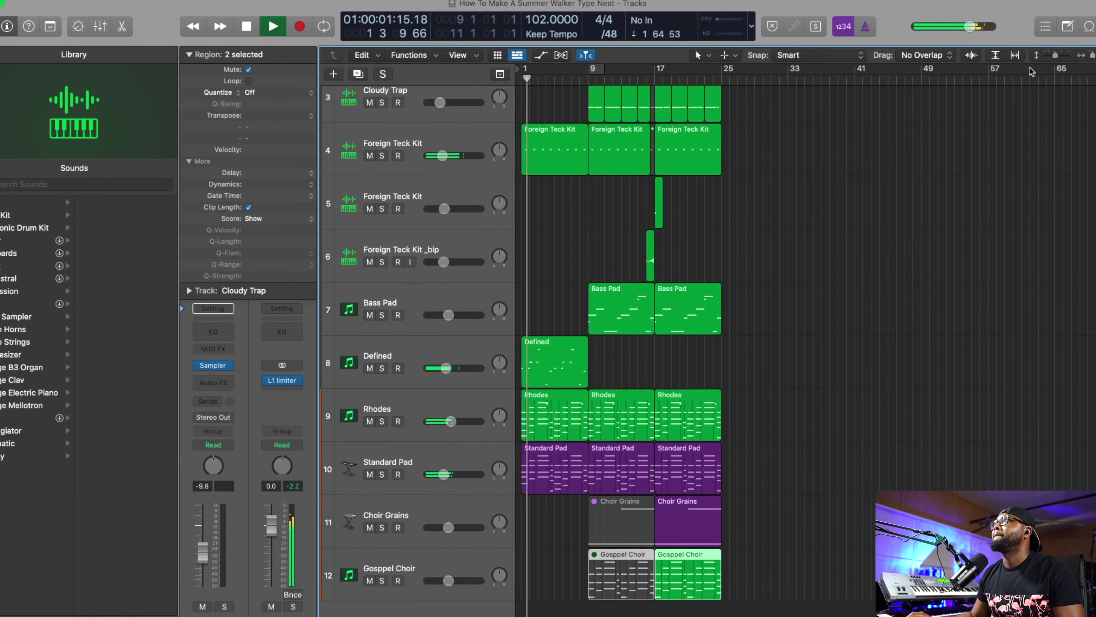
Shrink the track heights so all twelve tracks fit on screen during playback
key(super+Up)
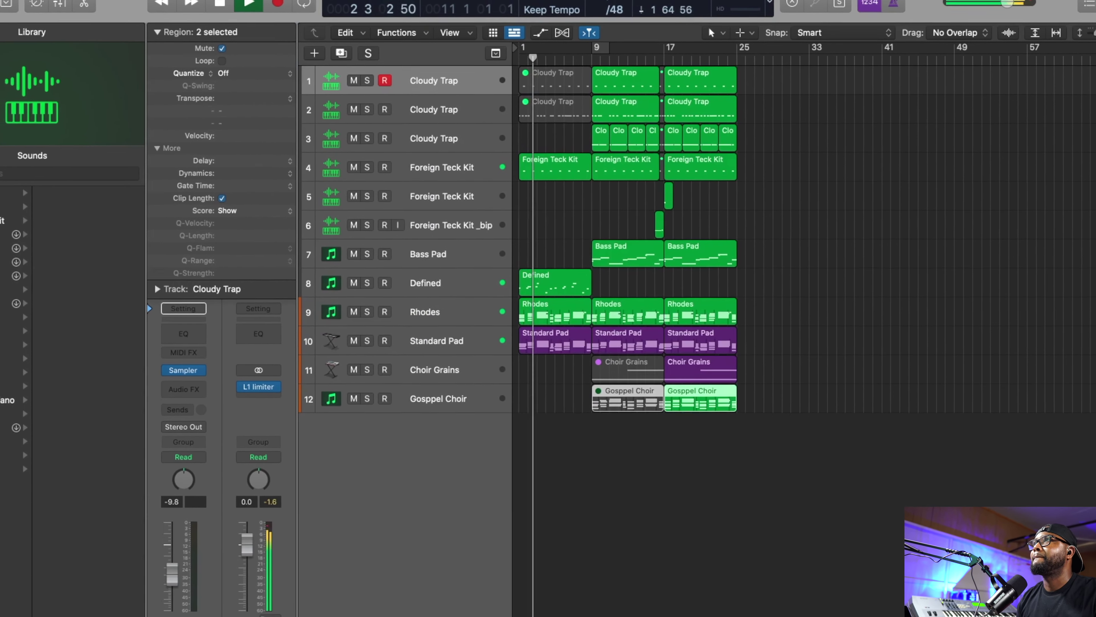